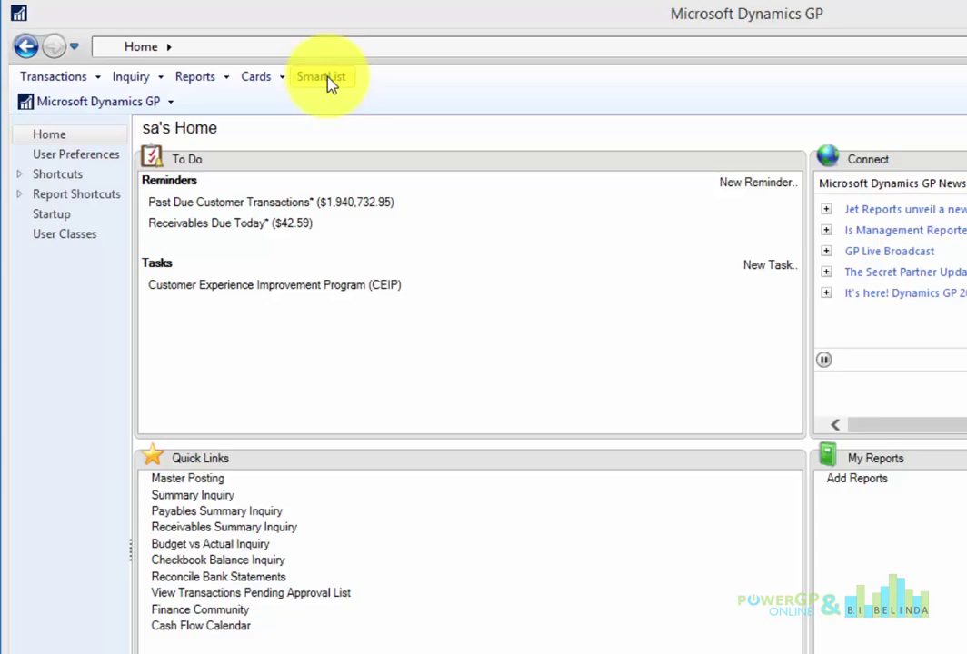
# Step: Open the SmartList window from the home page navigation bar
pyautogui.click(328, 82)
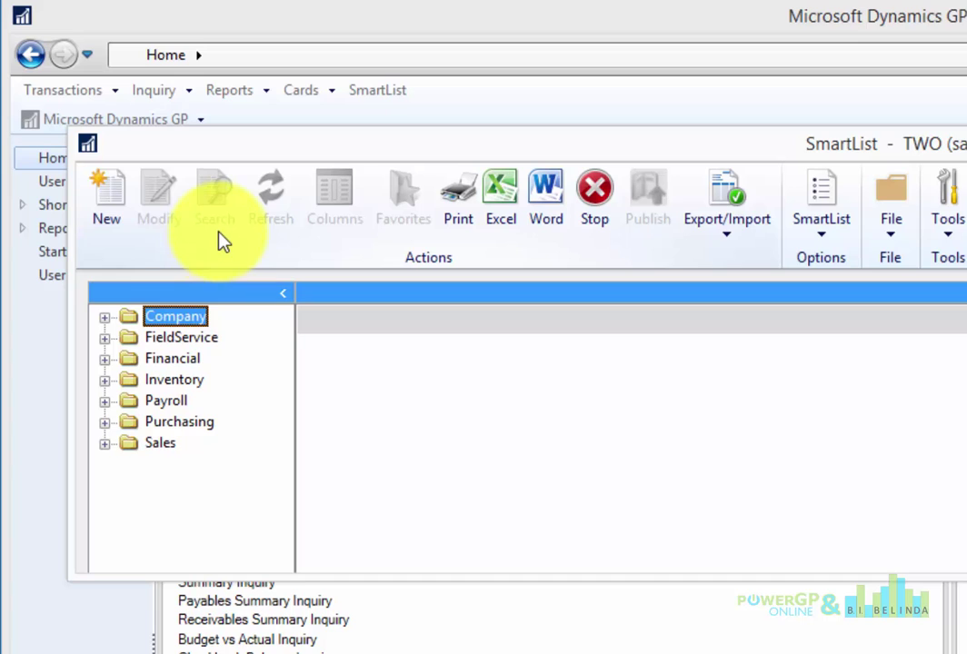
# Step: Open a blank SmartList Designer beside the SmartList window and expand the Financial folder
pyautogui.click(107, 204)
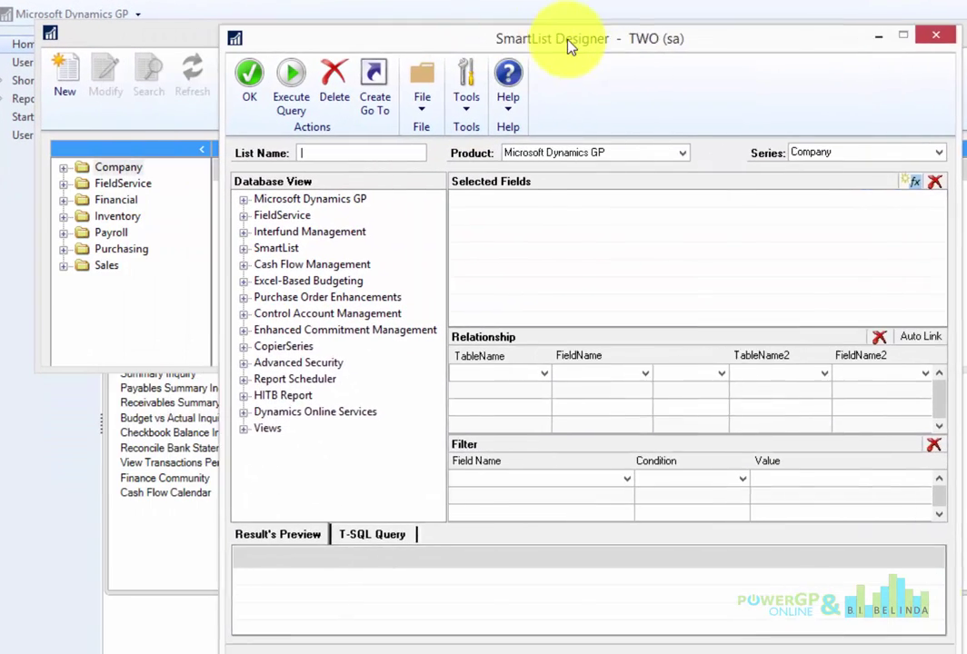
pyautogui.moveTo(568, 46); pyautogui.dragTo(647, 34)
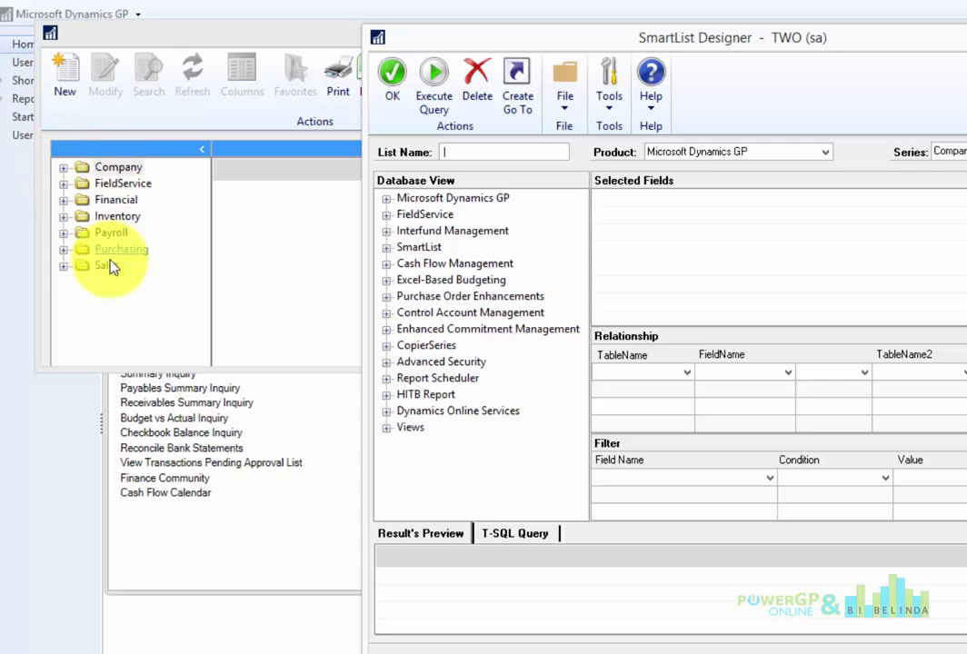
pyautogui.click(63, 199)
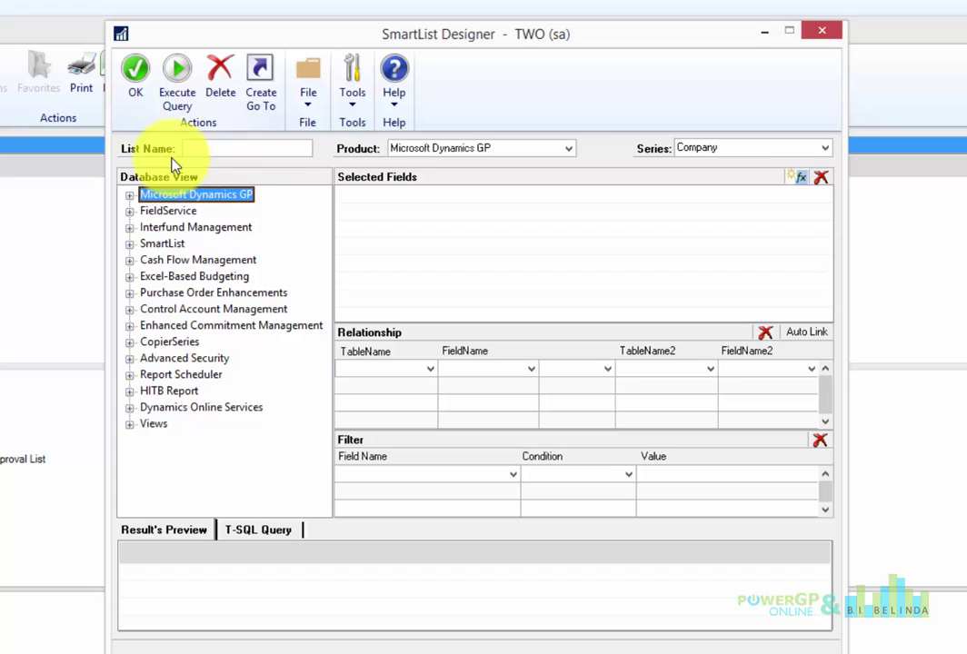
pyautogui.click(222, 148)
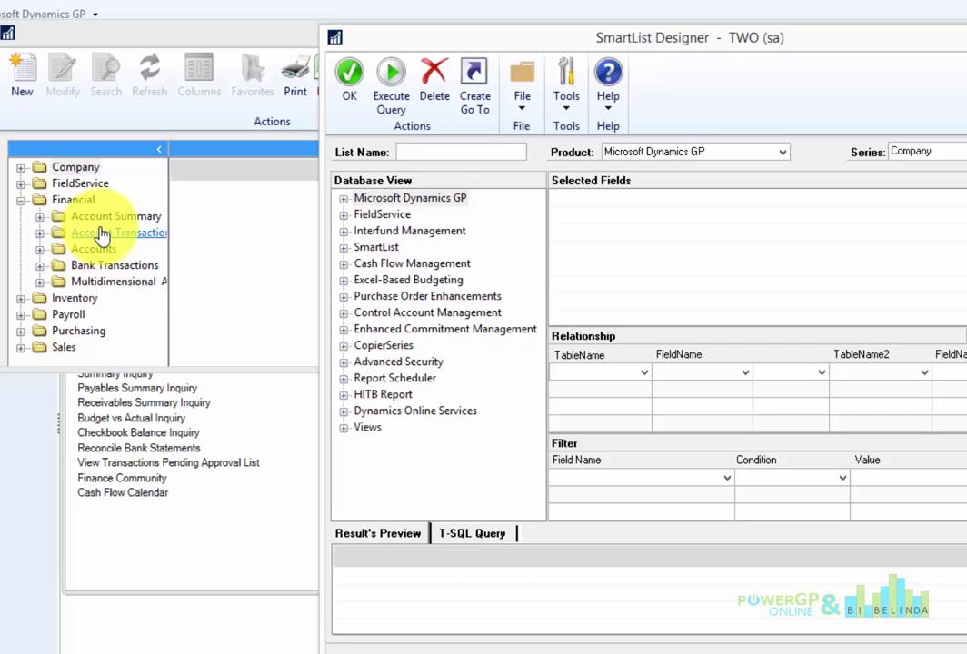
# Step: Name the list 'Bank Balances', set its series to Financial, and expand the database Views
pyautogui.click(435, 151)
pyautogui.write('Bank ')
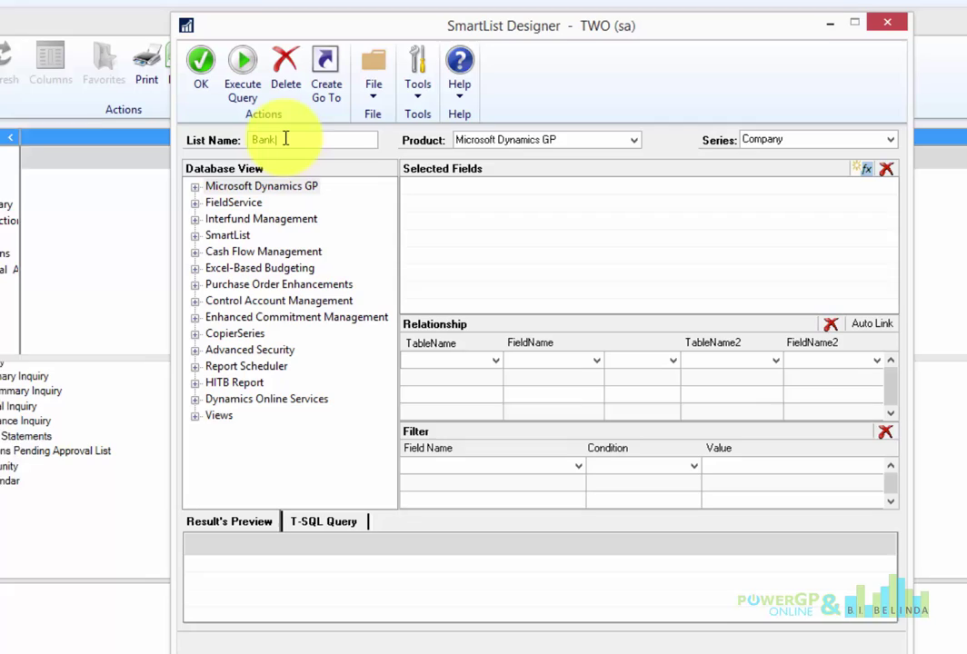
pyautogui.write('Balances')
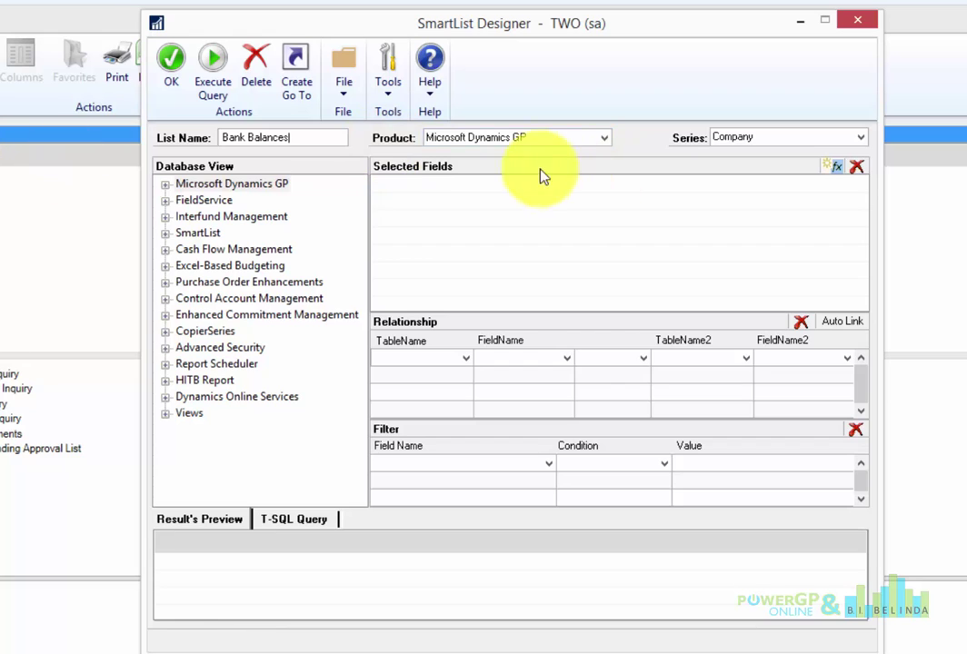
pyautogui.click(759, 139)
pyautogui.click(740, 156)
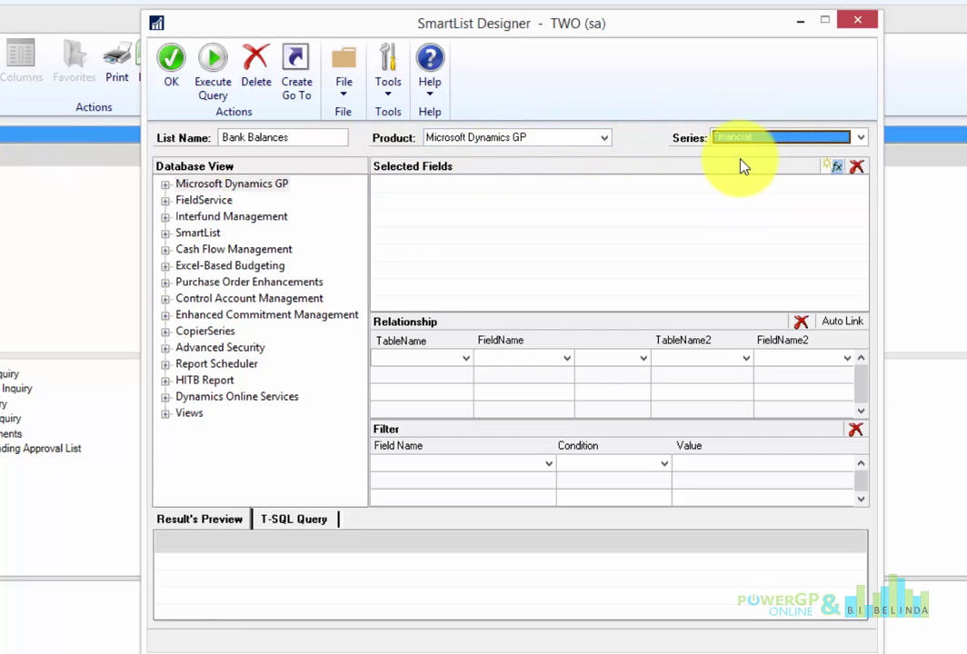
pyautogui.click(165, 414)
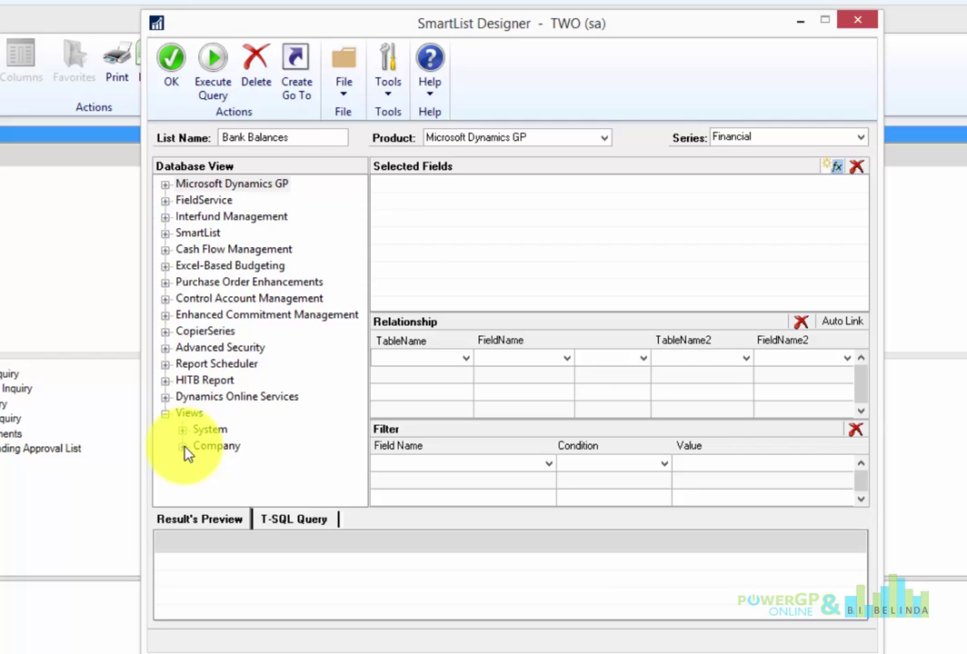
# Step: Under the company views, tick CM00500 with all its fields and expand it to confirm them
pyautogui.click(184, 448)
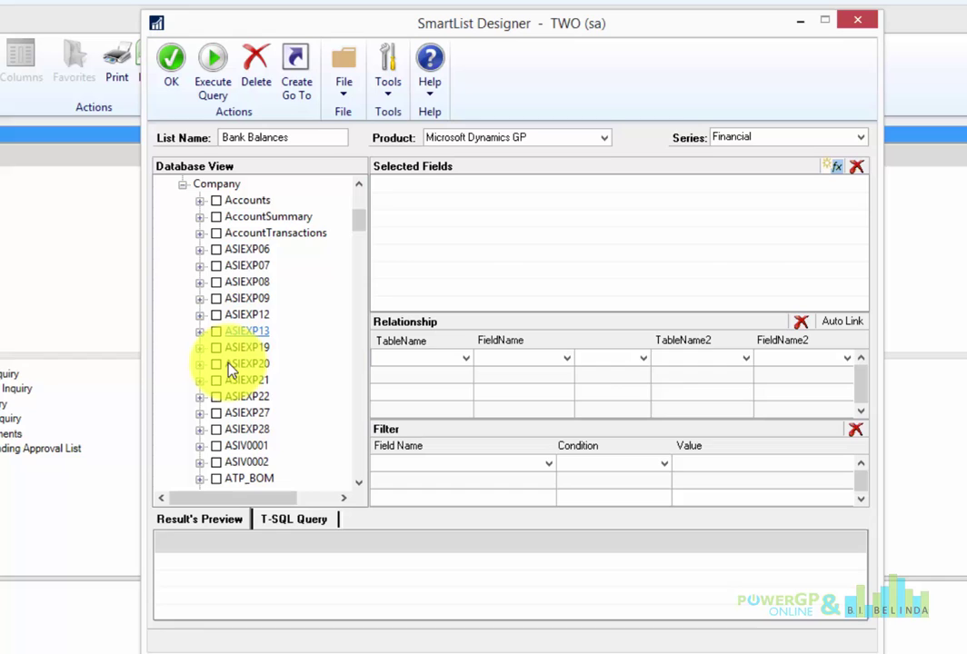
pyautogui.scroll(-2, 227, 366)
pyautogui.scroll(-5, 227, 366)
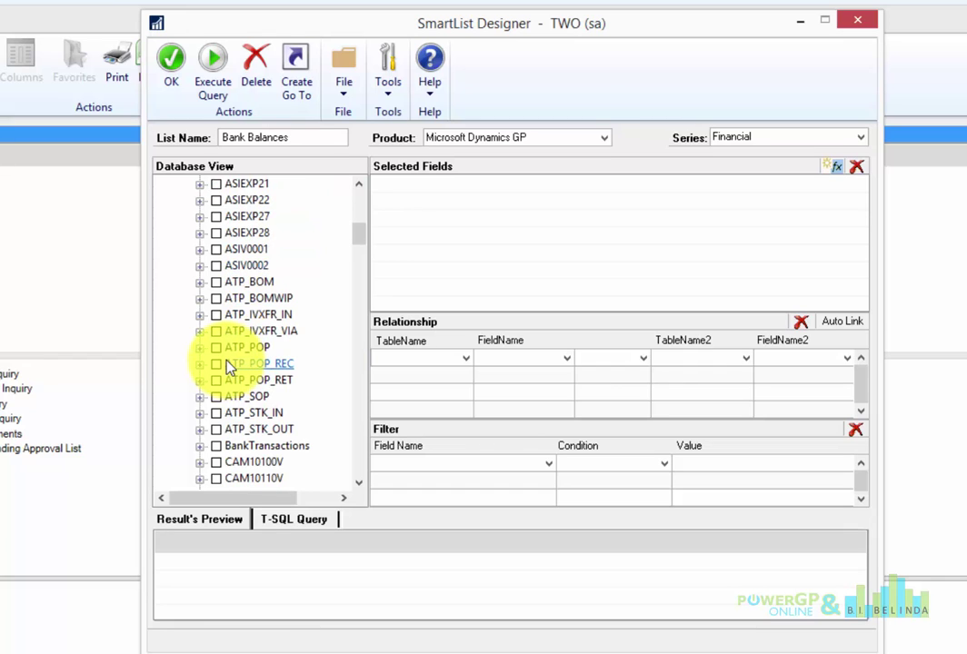
pyautogui.scroll(-2, 229, 366)
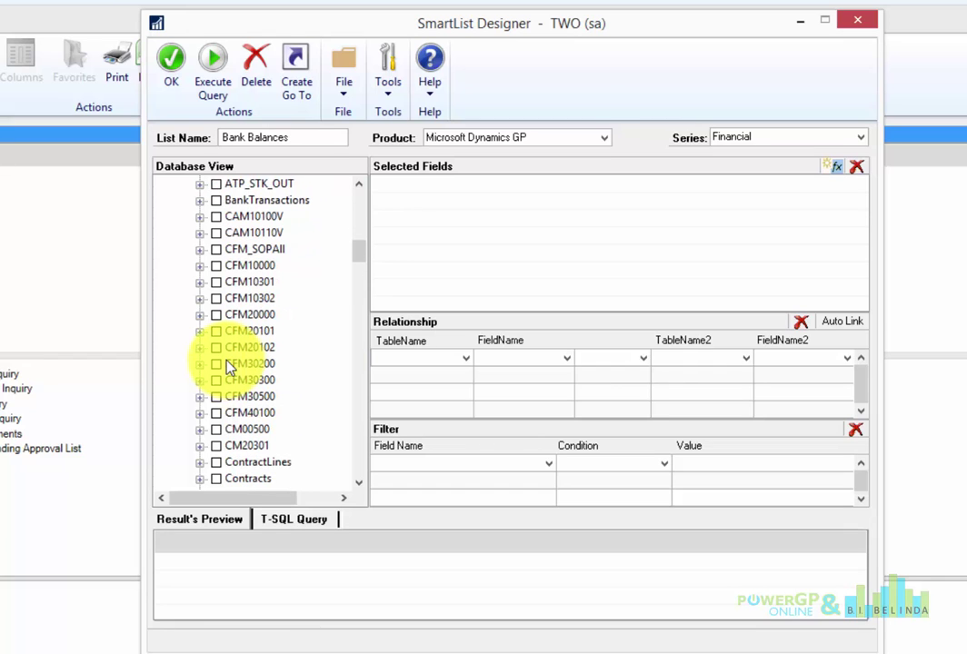
pyautogui.scroll(-2, 229, 366)
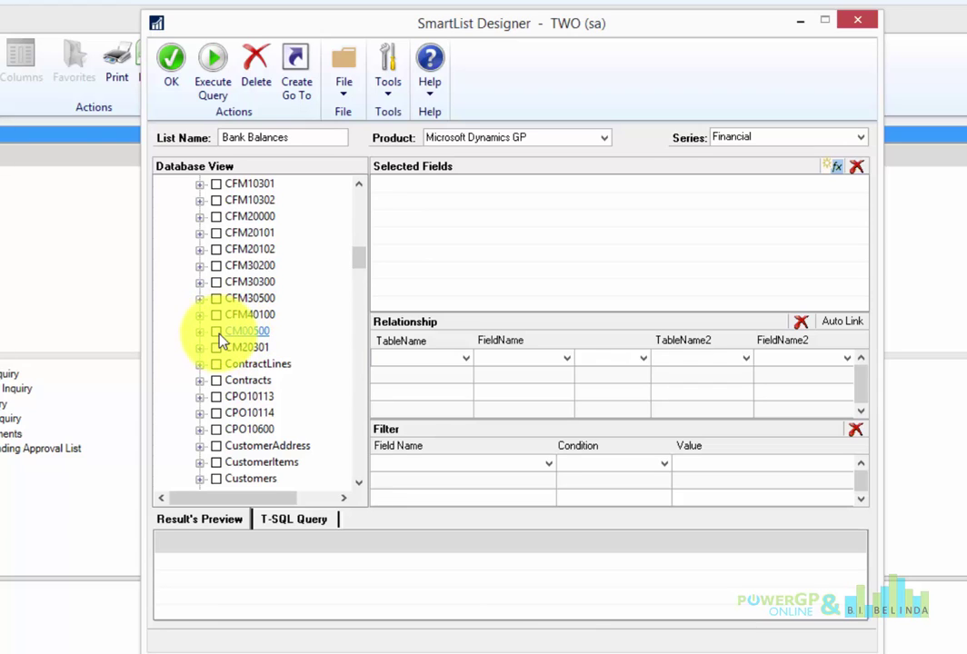
pyautogui.click(217, 333)
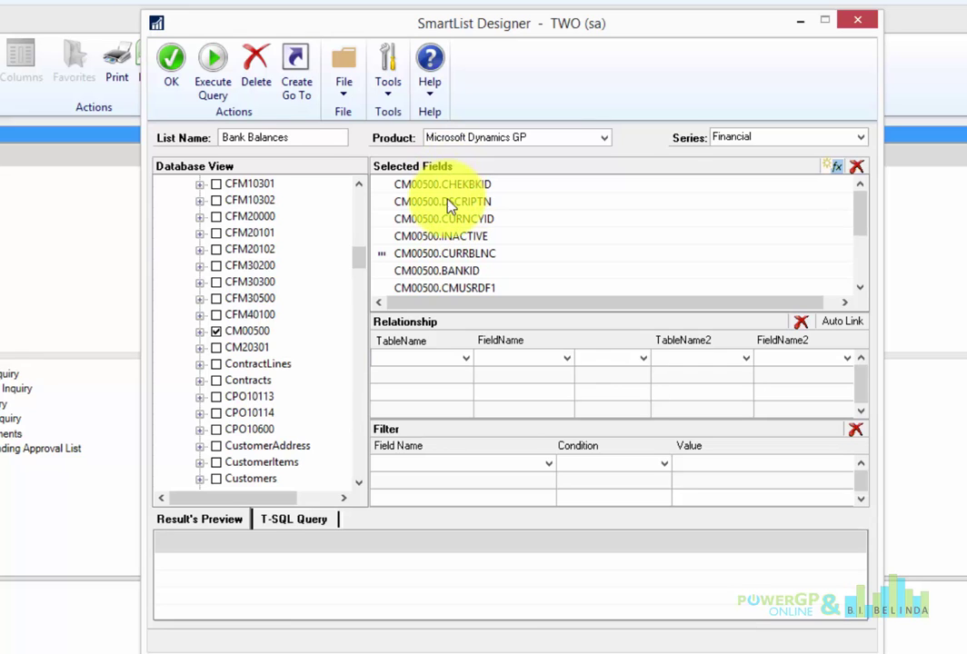
pyautogui.click(200, 340)
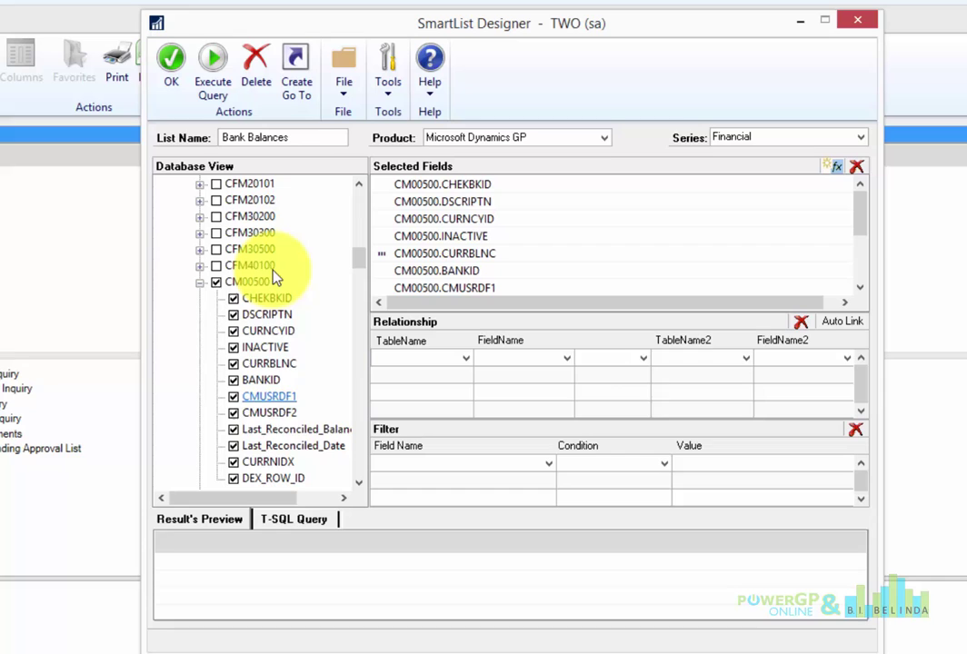
# Step: Uncheck CURRNIDX and DEX_ROW_ID under CM00500 and rerun the preview query
pyautogui.click(218, 66)
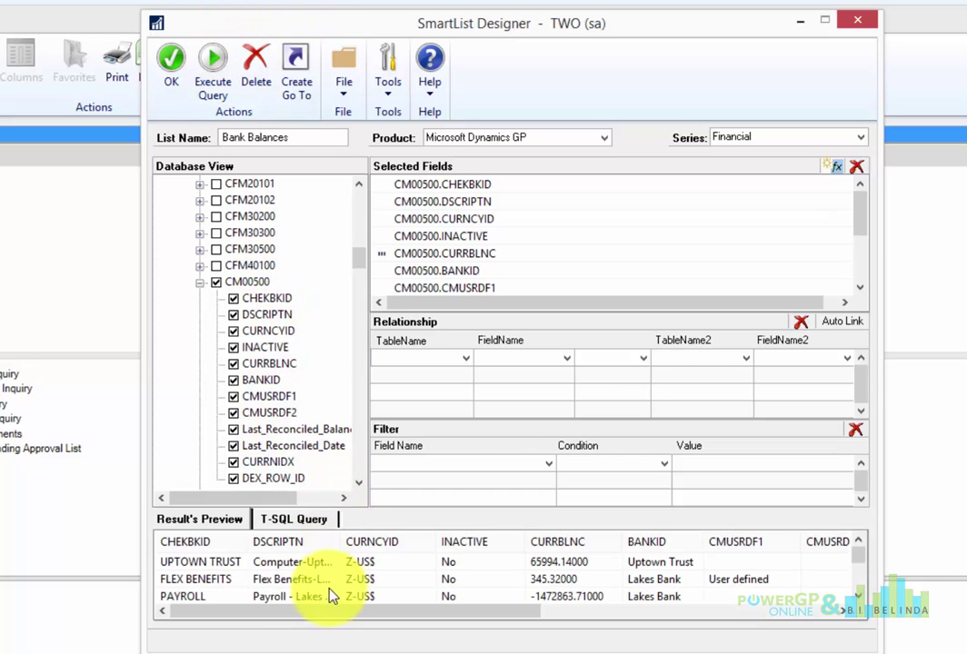
pyautogui.moveTo(329, 615); pyautogui.dragTo(640, 633)
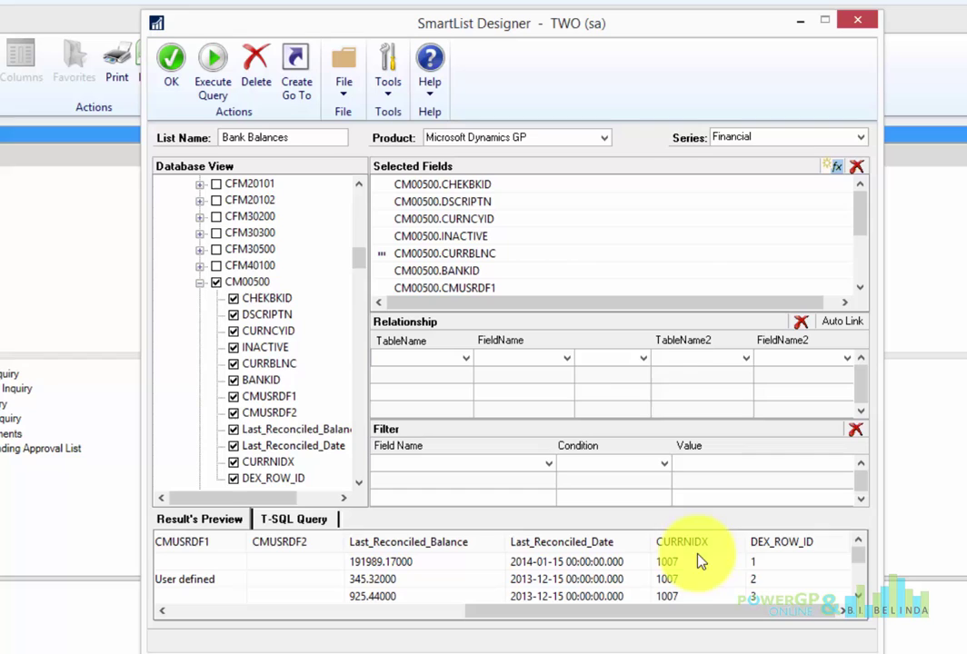
pyautogui.click(233, 462)
pyautogui.click(234, 478)
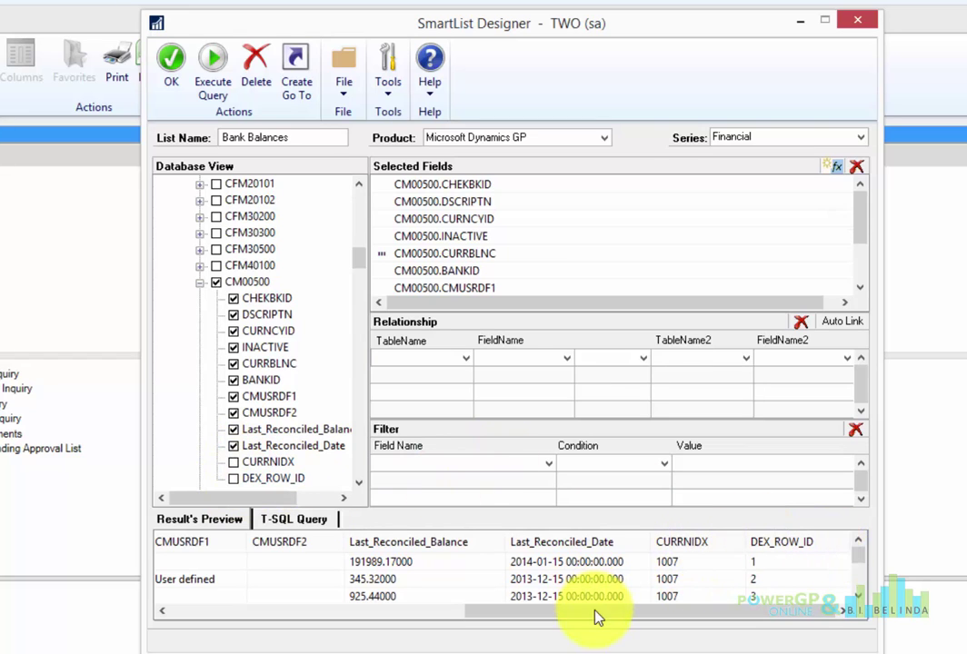
pyautogui.moveTo(597, 611); pyautogui.dragTo(312, 599)
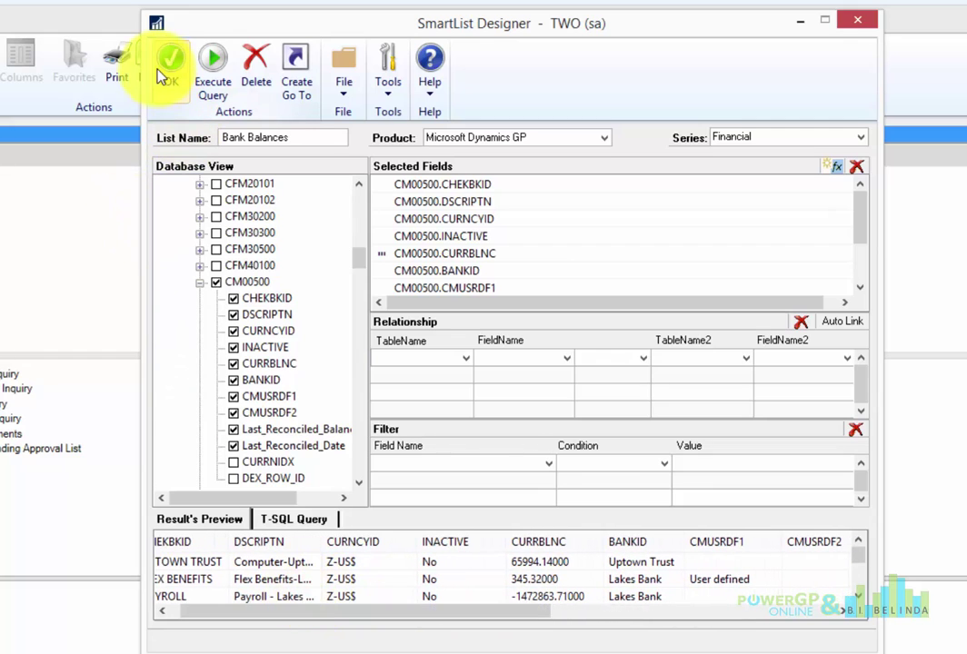
pyautogui.click(213, 59)
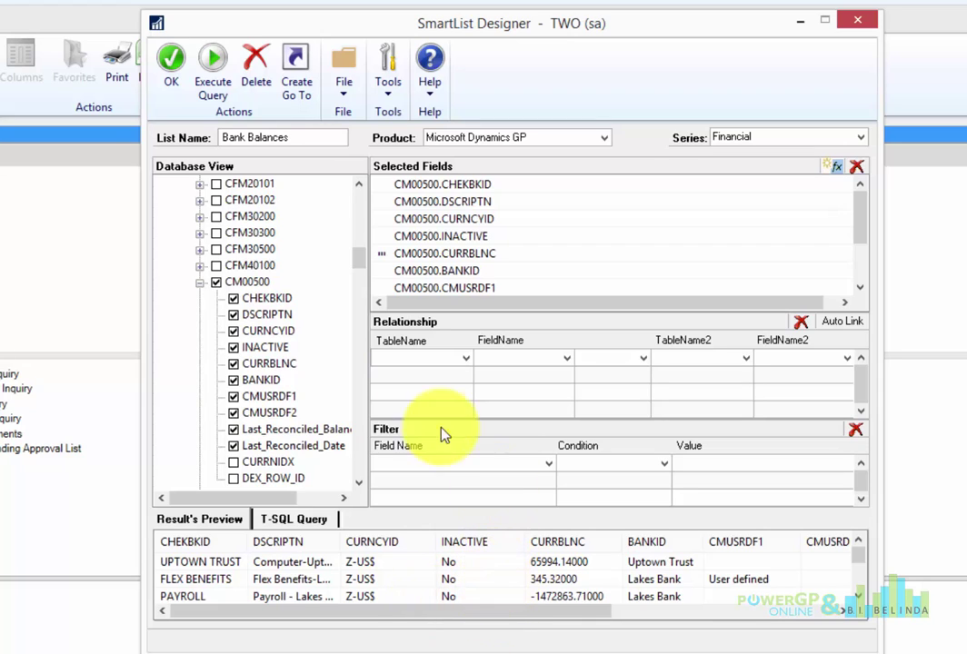
# Step: Add the filter CM00500.INACTIVE Is 'No' and rerun the preview query
pyautogui.click(480, 463)
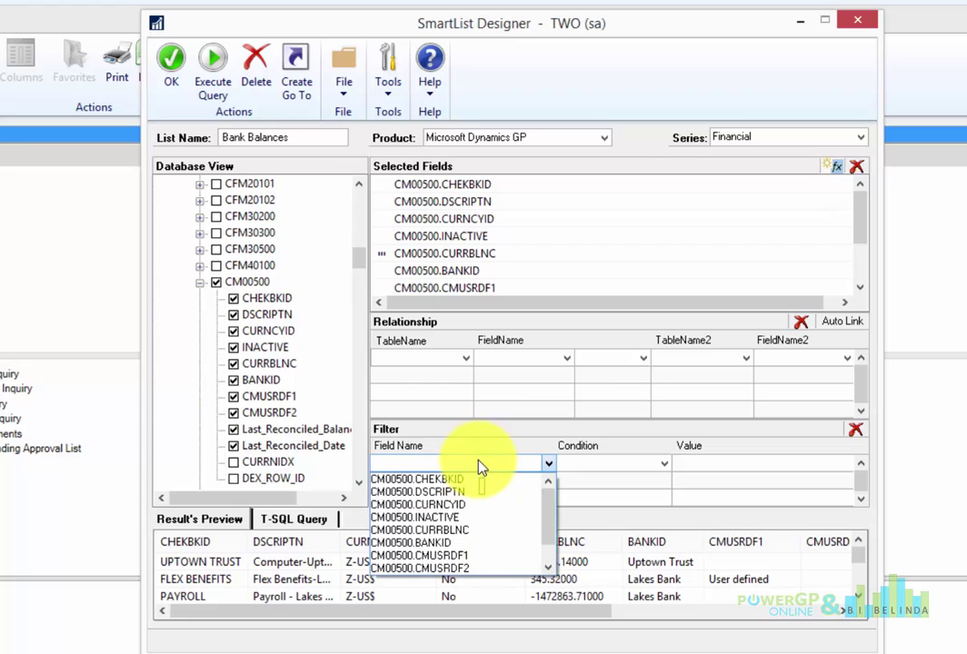
pyautogui.click(450, 519)
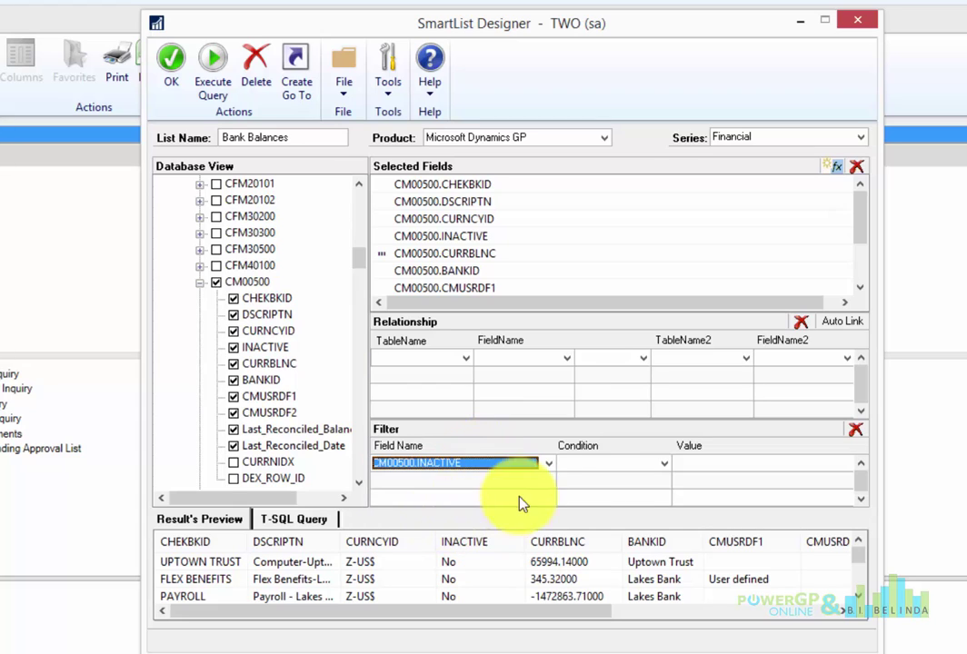
pyautogui.click(623, 467)
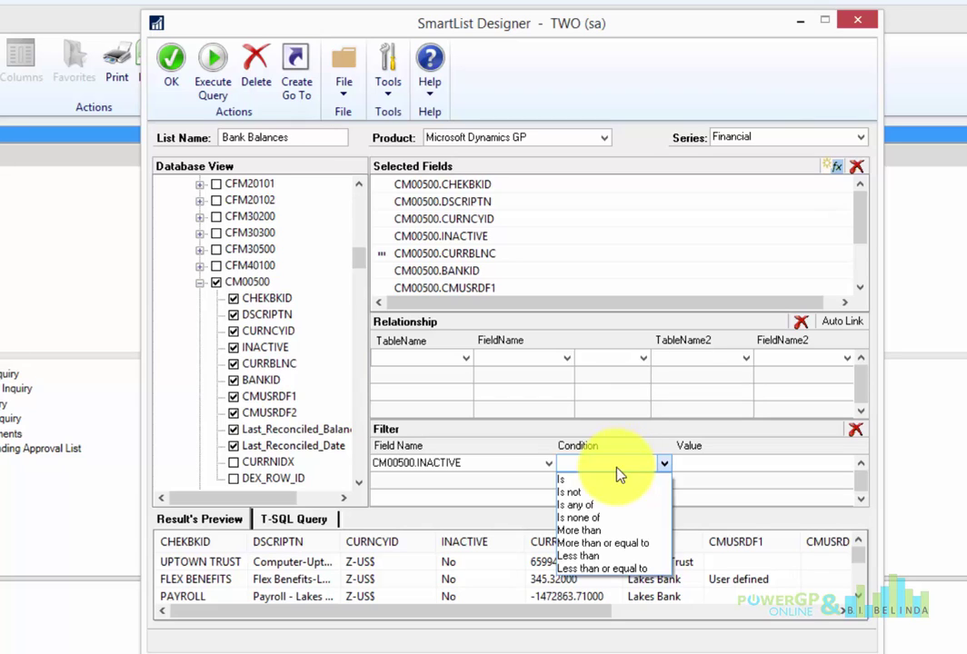
pyautogui.click(595, 479)
pyautogui.click(740, 464)
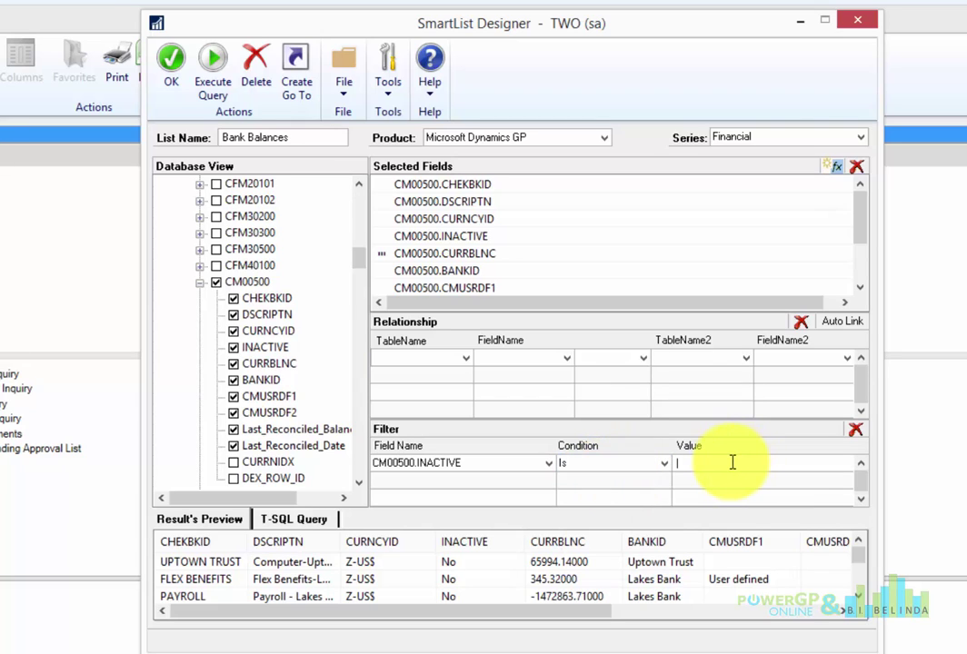
pyautogui.write('No')
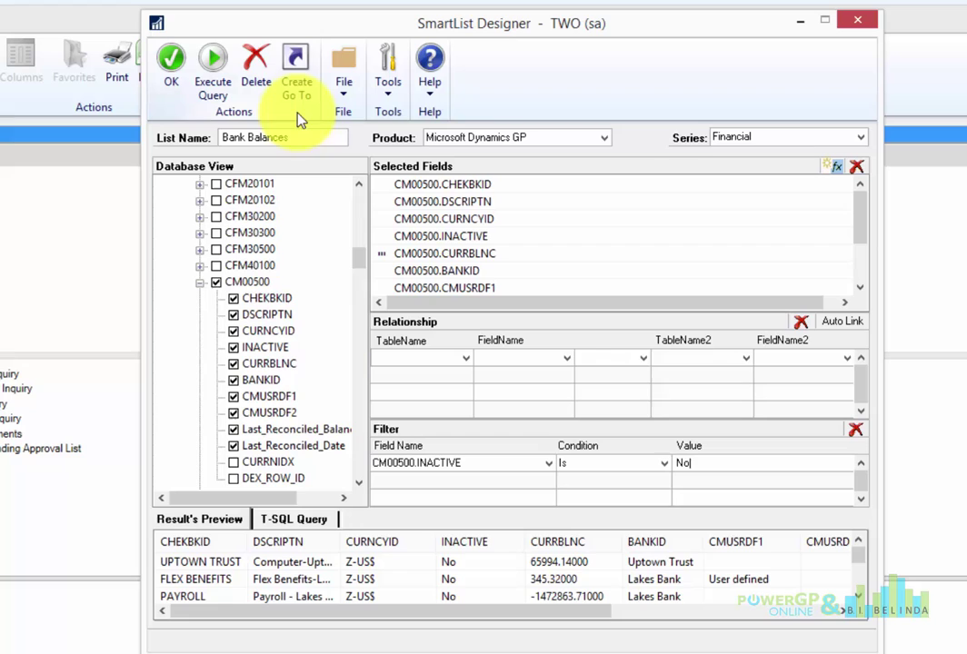
pyautogui.click(214, 64)
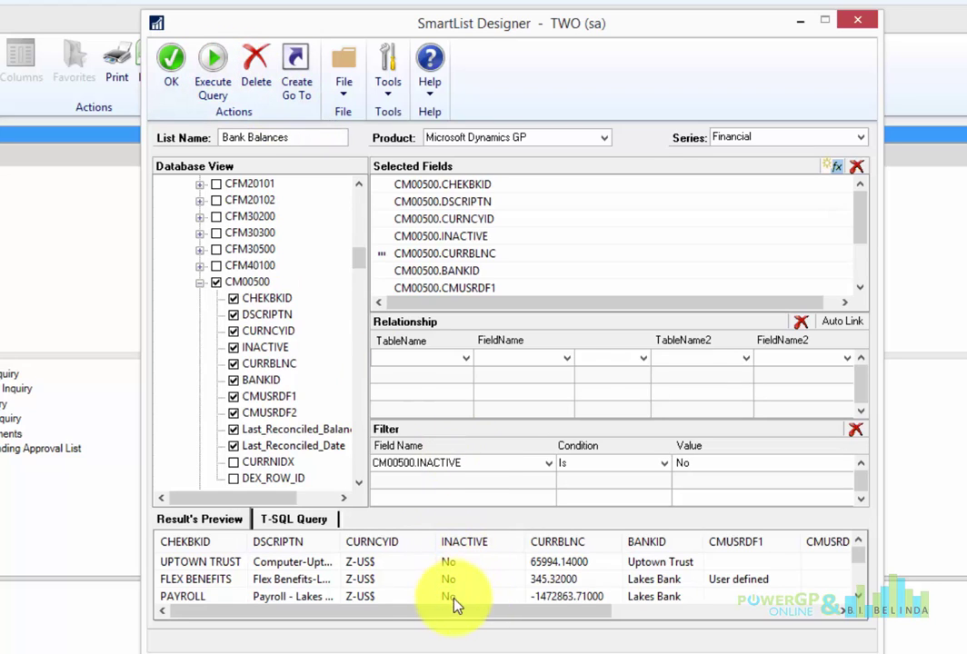
pyautogui.moveTo(454, 611); pyautogui.dragTo(499, 615)
pyautogui.moveTo(368, 616); pyautogui.dragTo(336, 614)
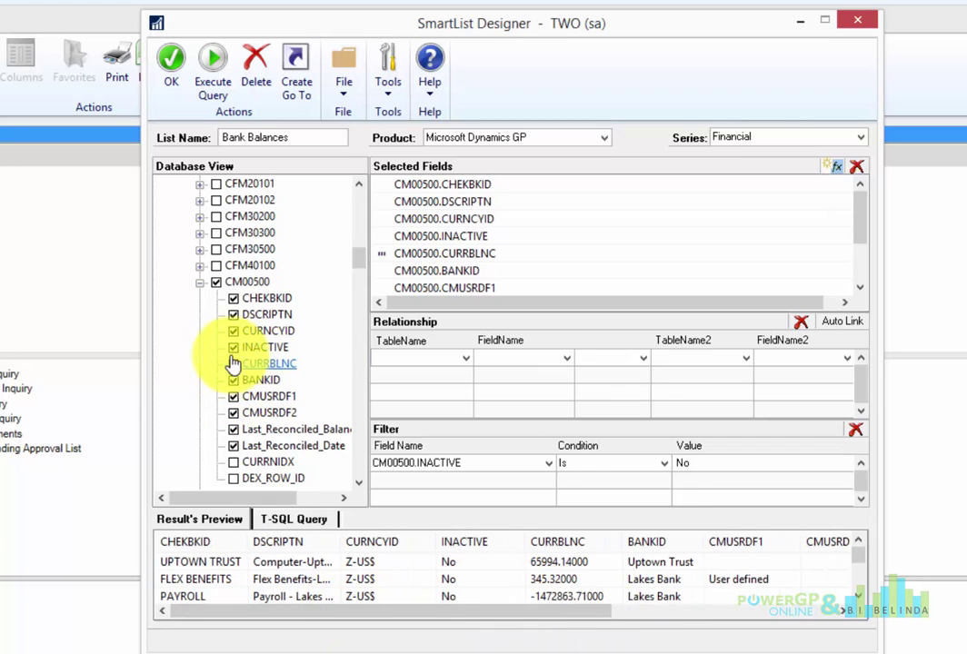
# Step: Uncheck the INACTIVE field under CM00500 and scroll the preview to check the columns
pyautogui.click(233, 347)
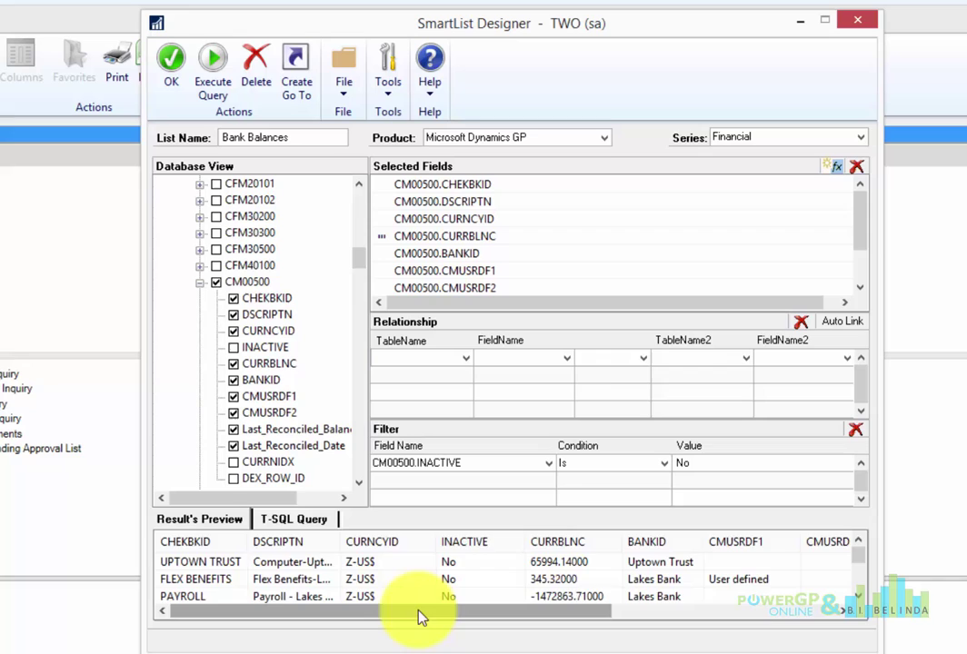
pyautogui.moveTo(421, 615); pyautogui.dragTo(695, 615)
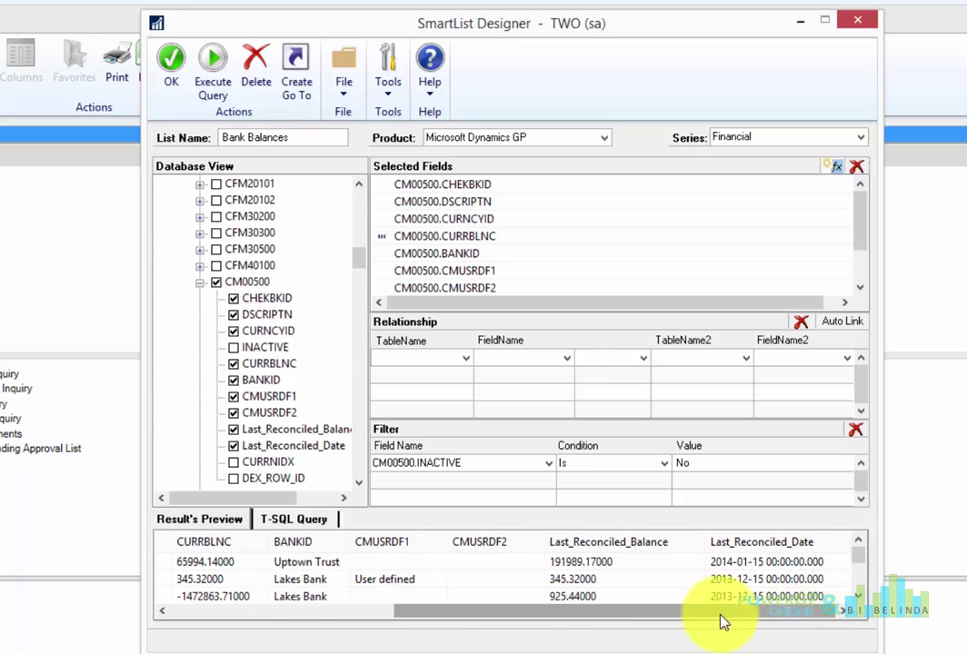
pyautogui.moveTo(695, 611); pyautogui.dragTo(280, 636)
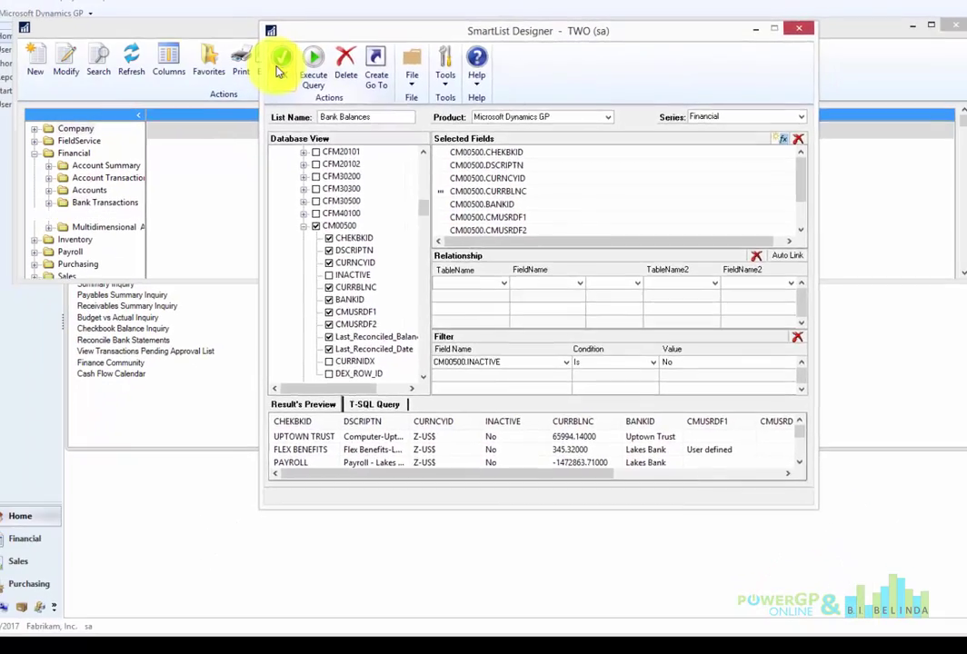
# Step: Save the designer with OK and open Bank Balances under Financial in the SmartList tree
pyautogui.click(187, 80)
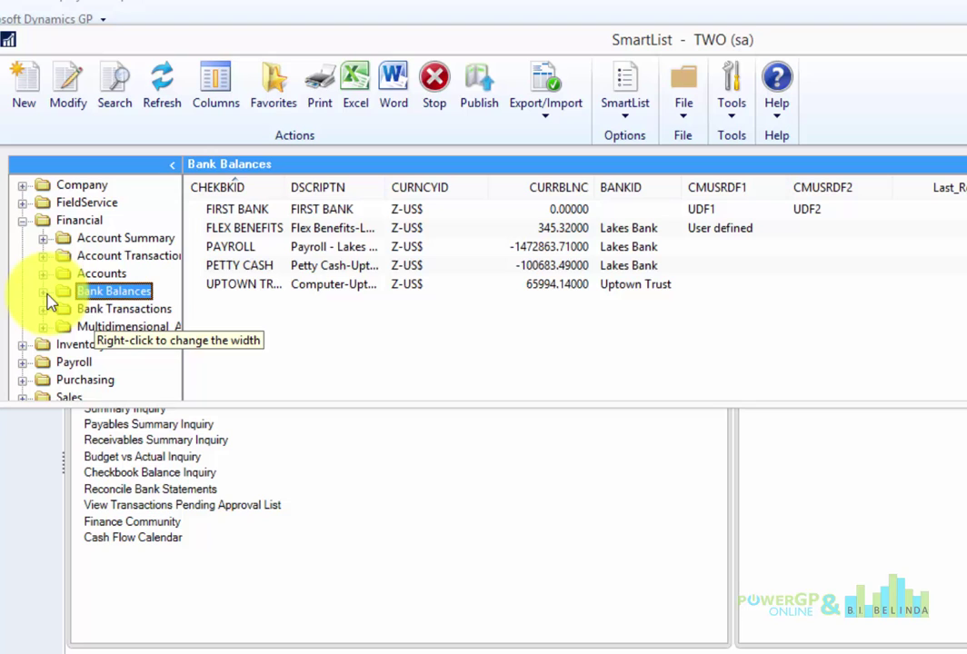
pyautogui.moveTo(54, 291); pyautogui.dragTo(93, 320)
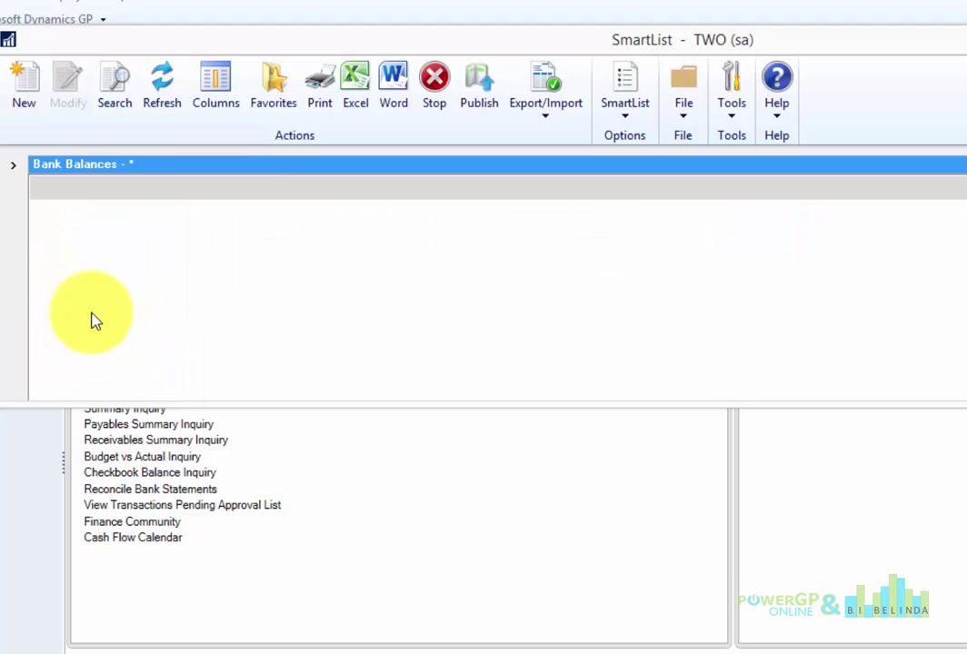